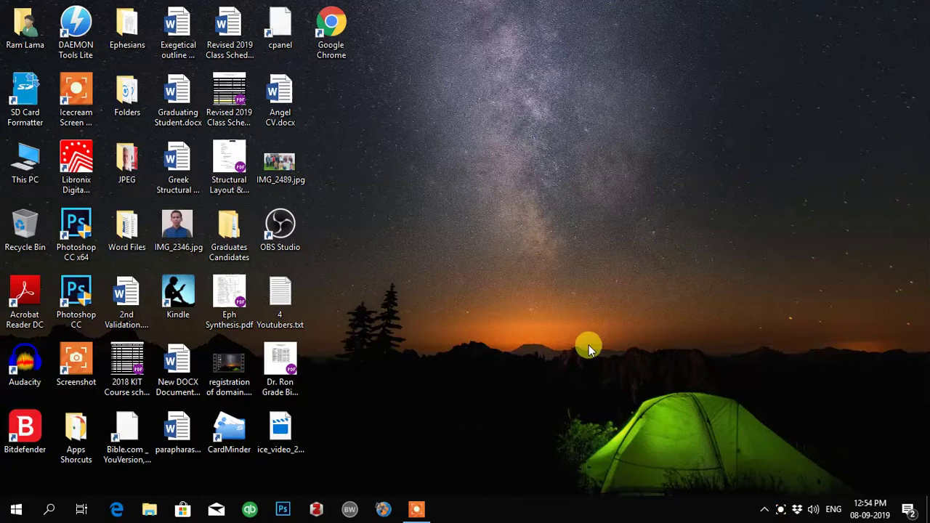
# Launch Google Chrome from its desktop shortcut to get a blank New Tab page.
pyautogui.click(336, 34)
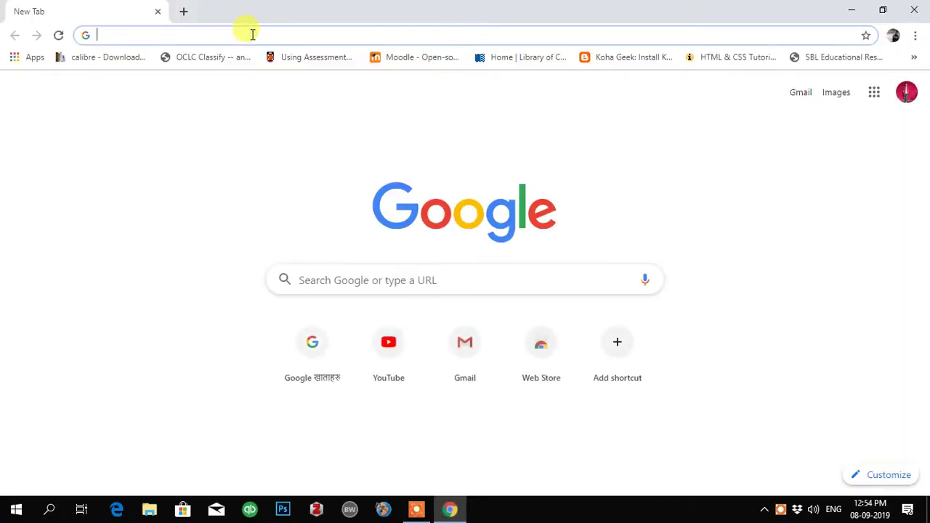
# Search Google for the Grammarly extension and open its Grammarly for Chrome Web Store listing.
pyautogui.write('gramma')
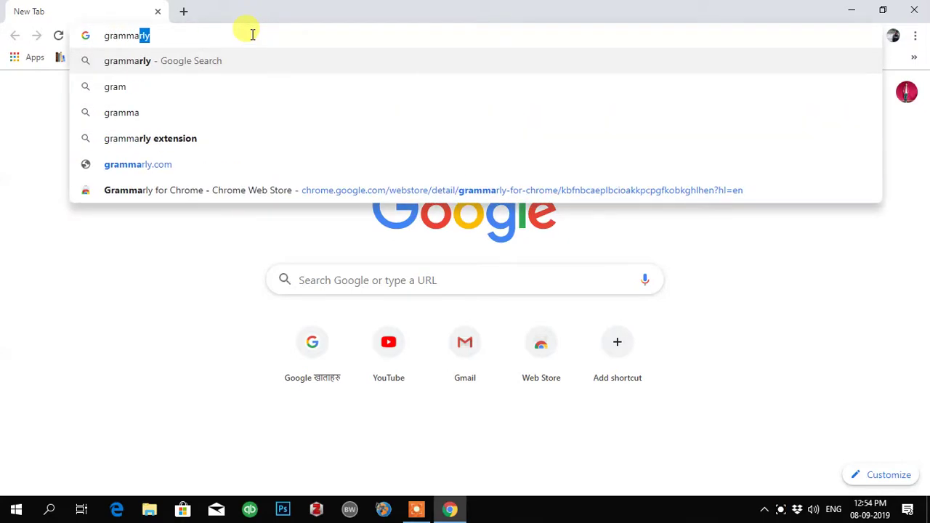
pyautogui.write('rly etension')
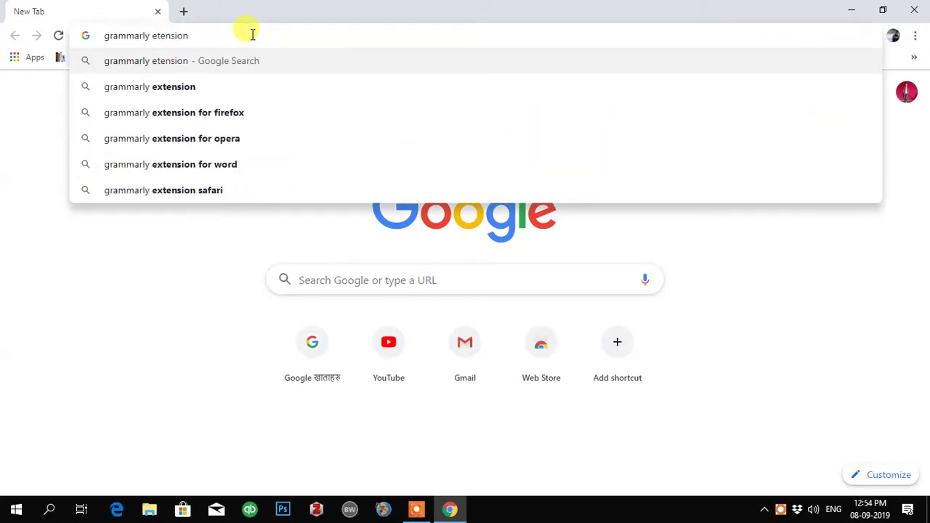
pyautogui.press('Return')
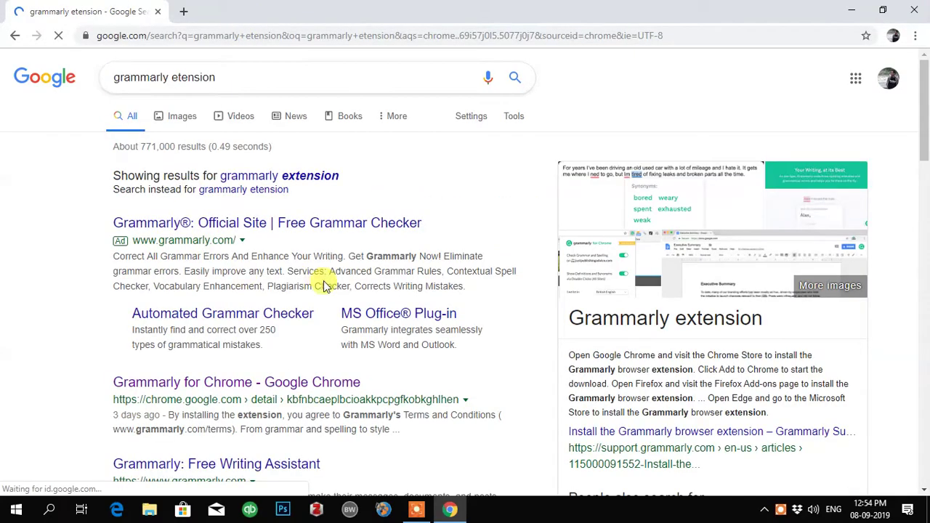
pyautogui.scroll(-3, 325, 286)
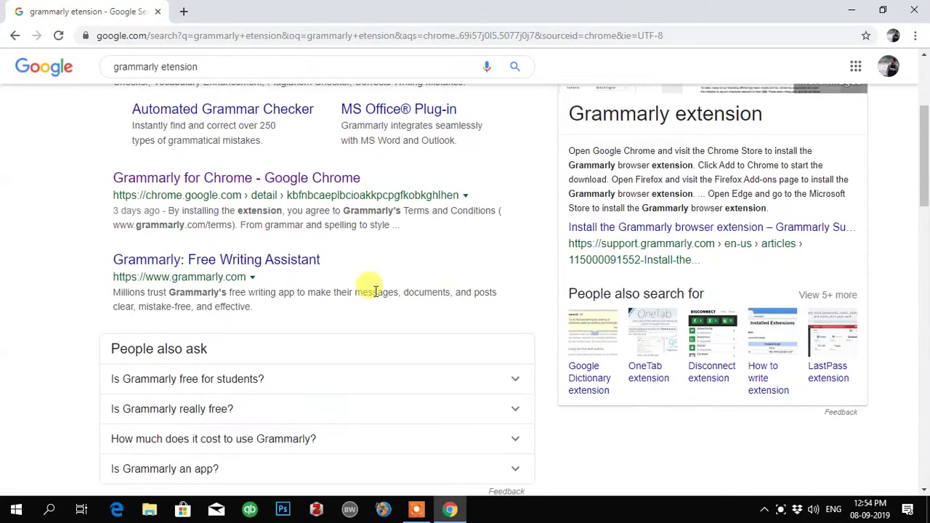
pyautogui.click(228, 186)
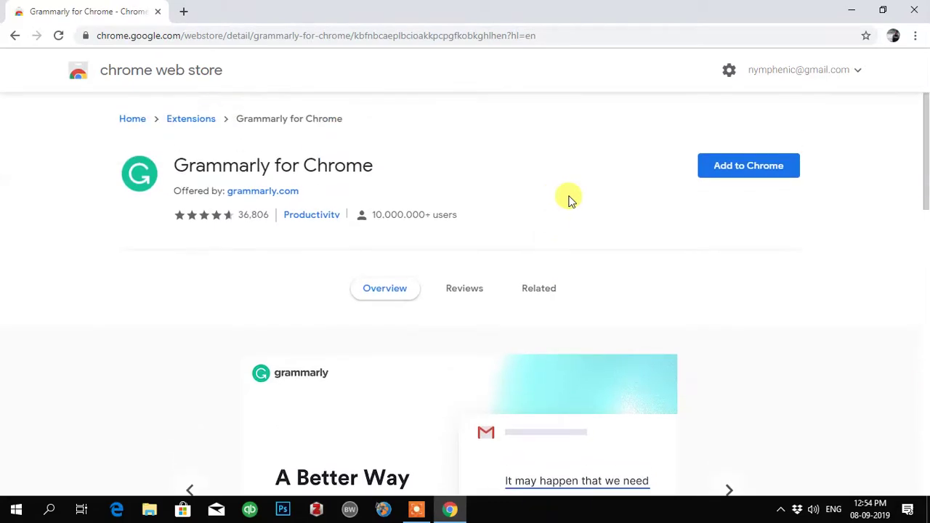
# Add Grammarly for Chrome to the browser and confirm the extension install.
pyautogui.click(743, 172)
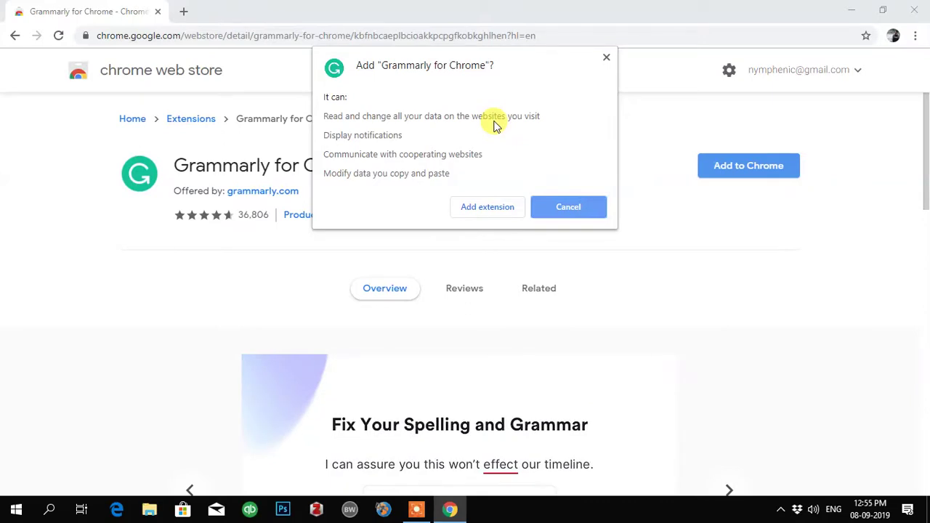
pyautogui.click(475, 211)
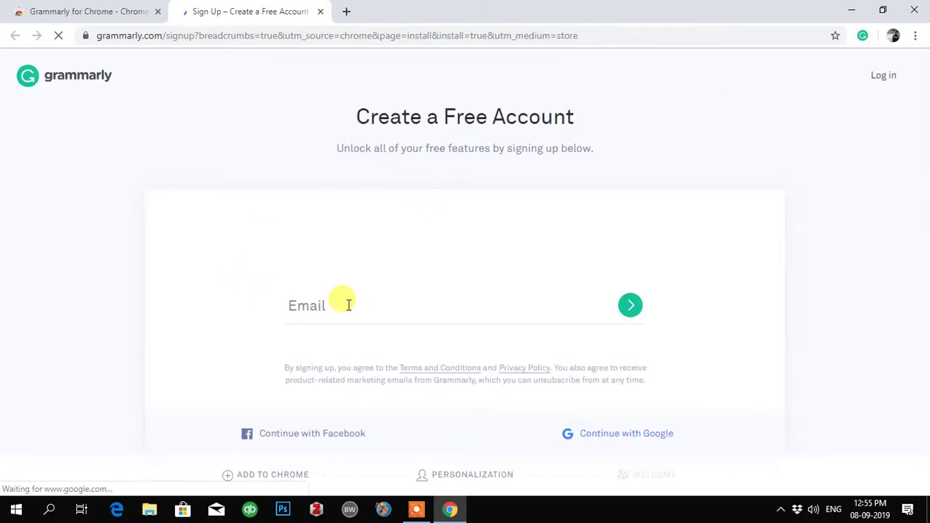
# Enter the account e-mail and password on the sign-up form, then switch to Log in.
pyautogui.click(349, 313)
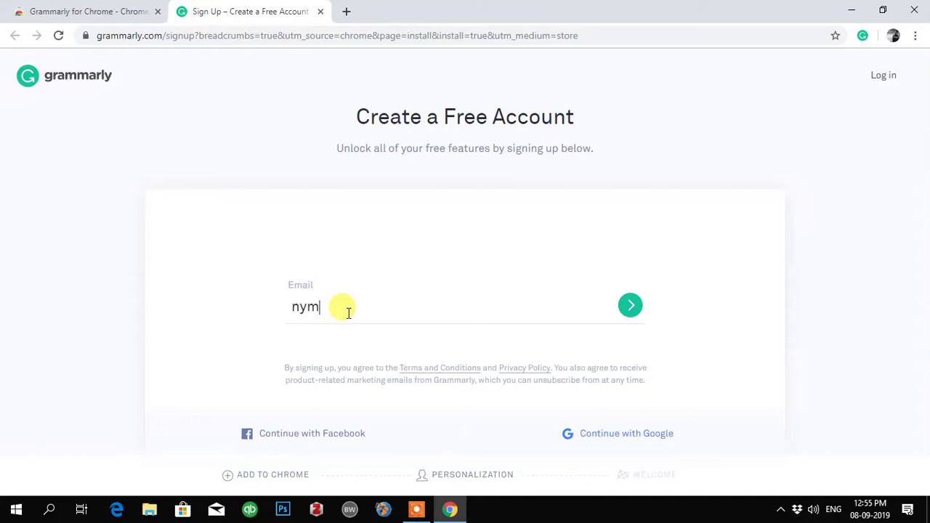
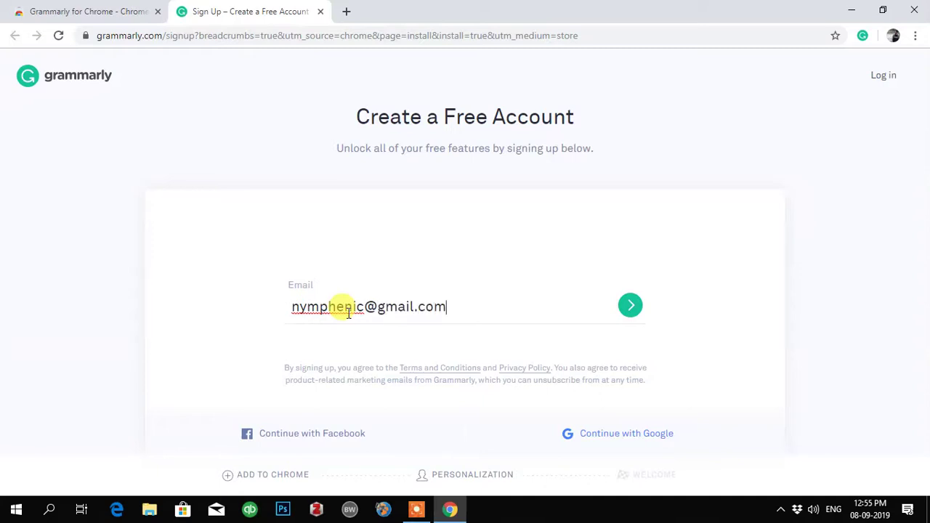
pyautogui.press('Return')
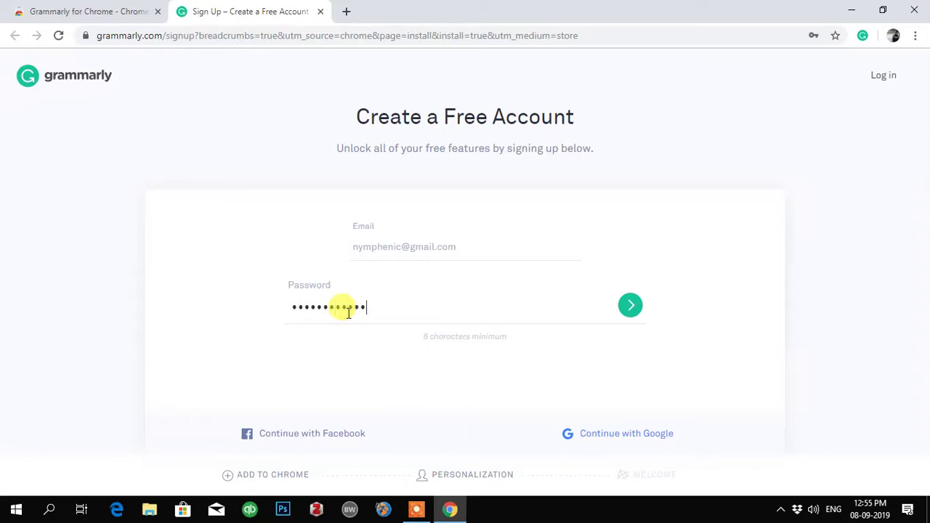
pyautogui.press('Return')
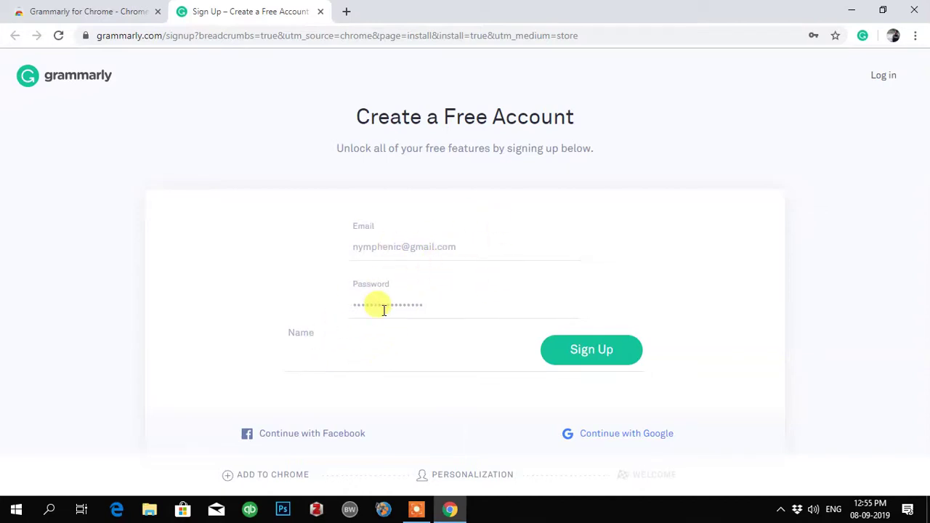
pyautogui.click(882, 77)
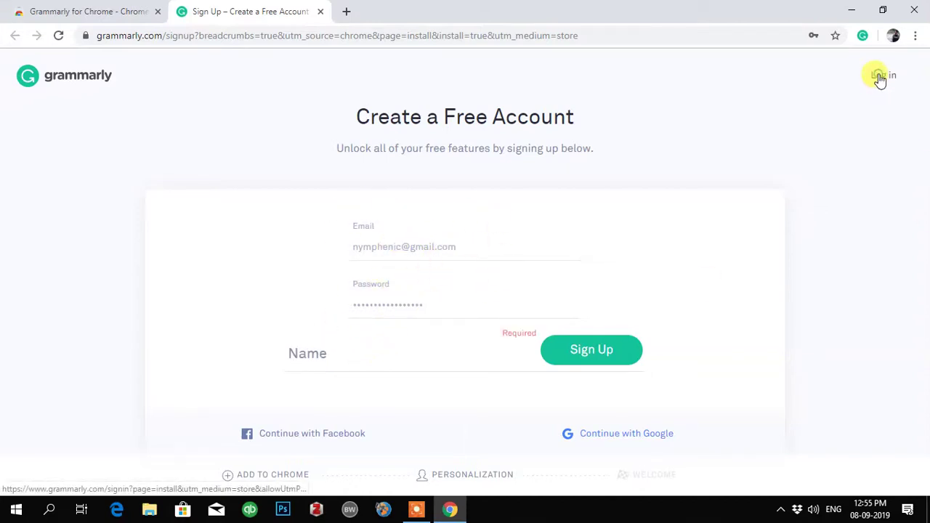
# Log in with the account e-mail and password to reach the My Grammarly dashboard.
pyautogui.click(383, 314)
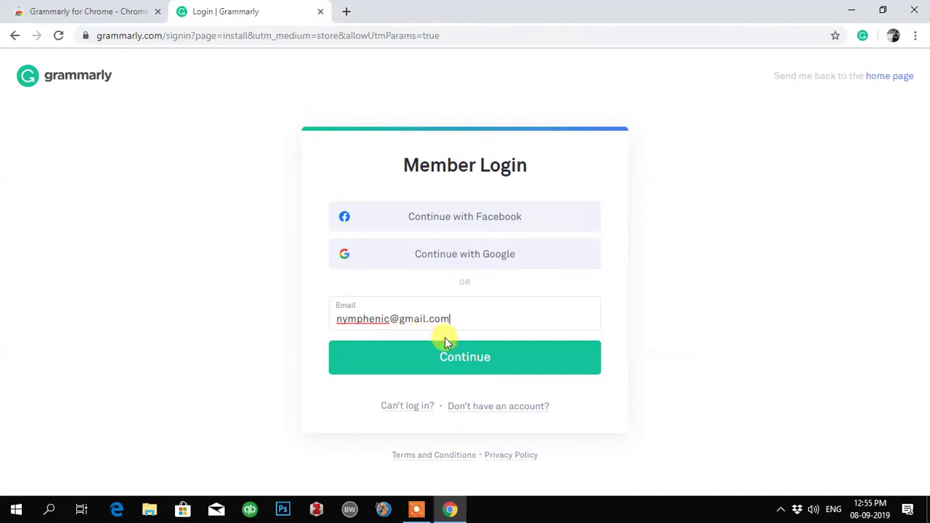
pyautogui.click(468, 364)
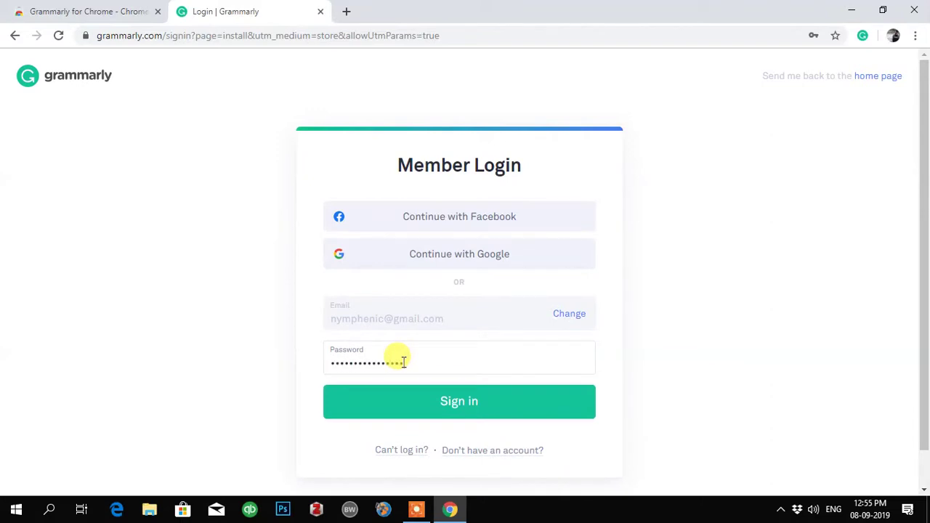
pyautogui.click(455, 407)
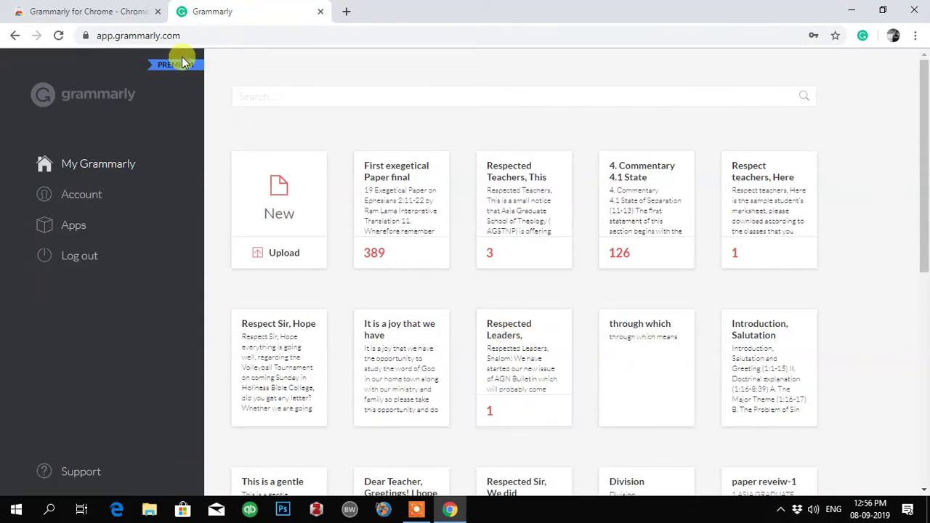
# Check Grammarly for Chrome is active under Apps and the toolbar icon, then go to Gmail.
pyautogui.click(56, 227)
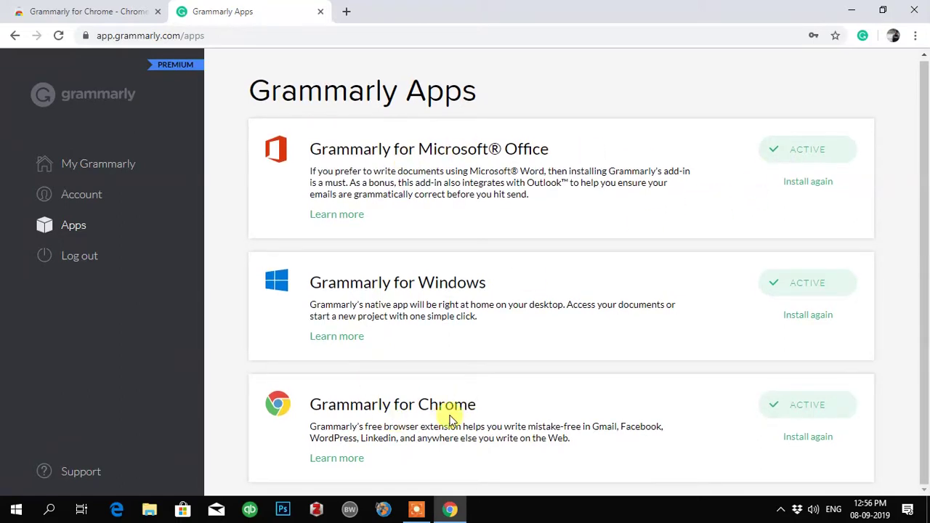
pyautogui.click(862, 35)
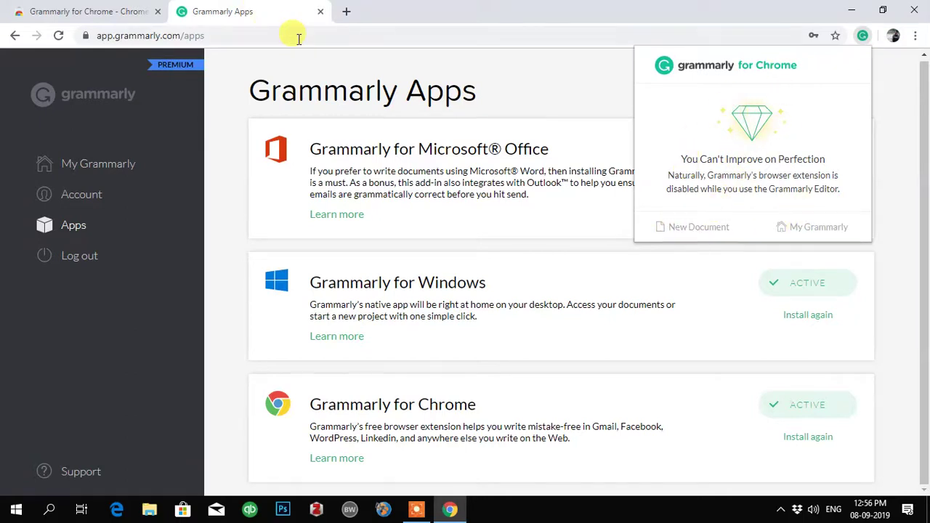
pyautogui.click(254, 32)
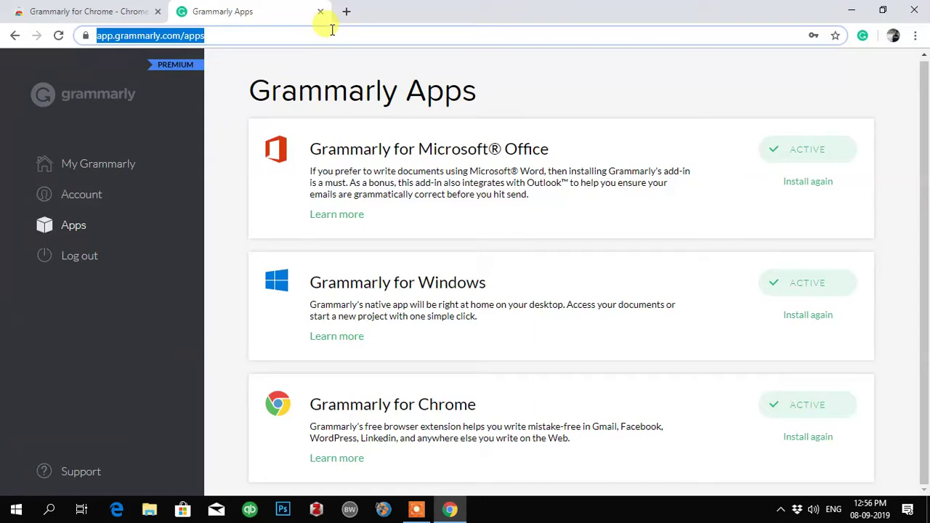
pyautogui.write('gmail')
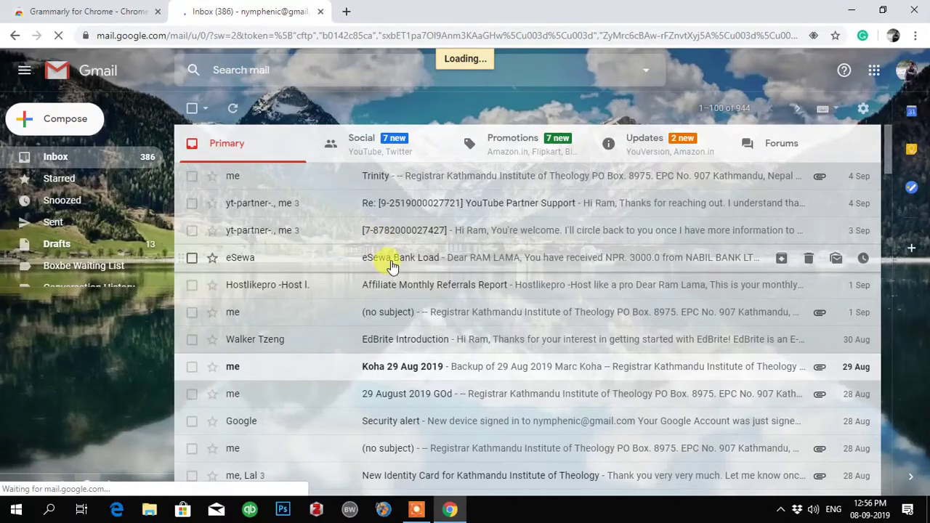
# Back on the Gmail tab, start a new message and dismiss the Grammarly introduction.
pyautogui.click(109, 11)
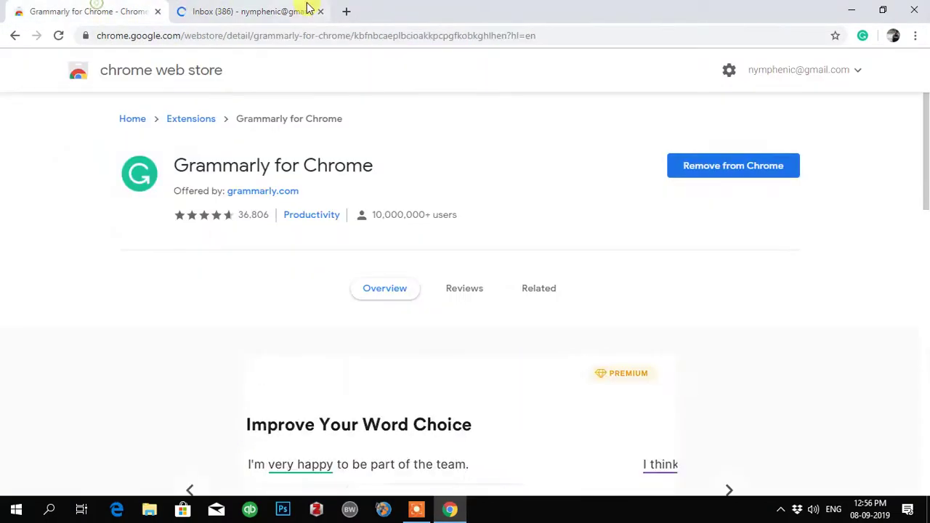
pyautogui.click(308, 8)
pyautogui.hotkey('ctrl', 'shift', 'Tab')
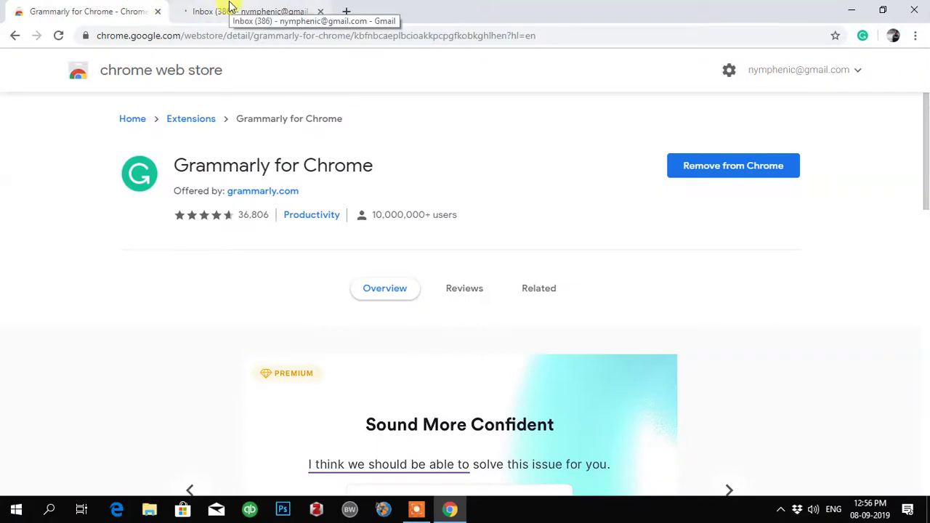
pyautogui.click(229, 6)
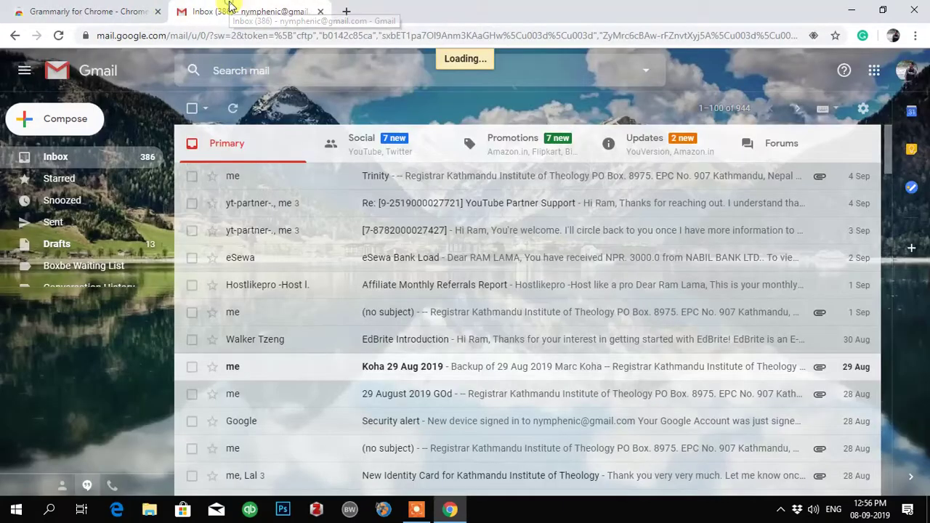
pyautogui.click(26, 118)
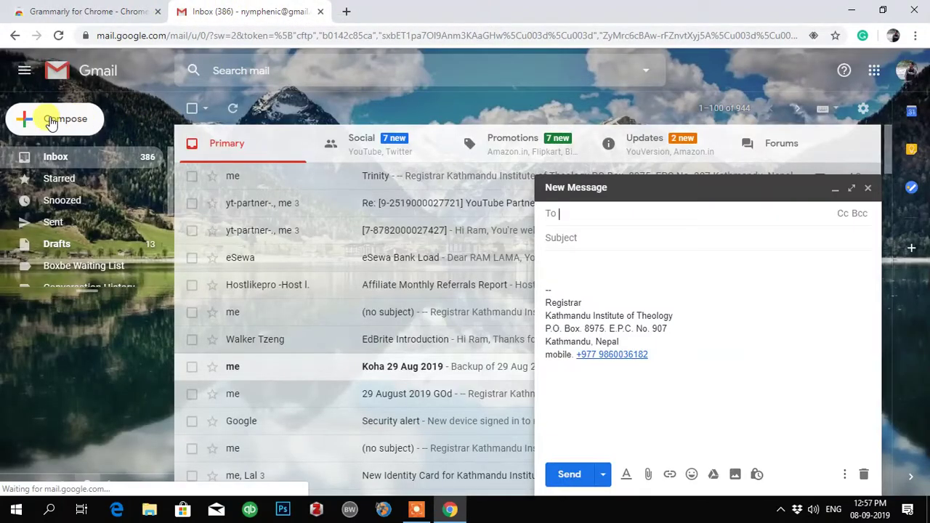
pyautogui.click(567, 265)
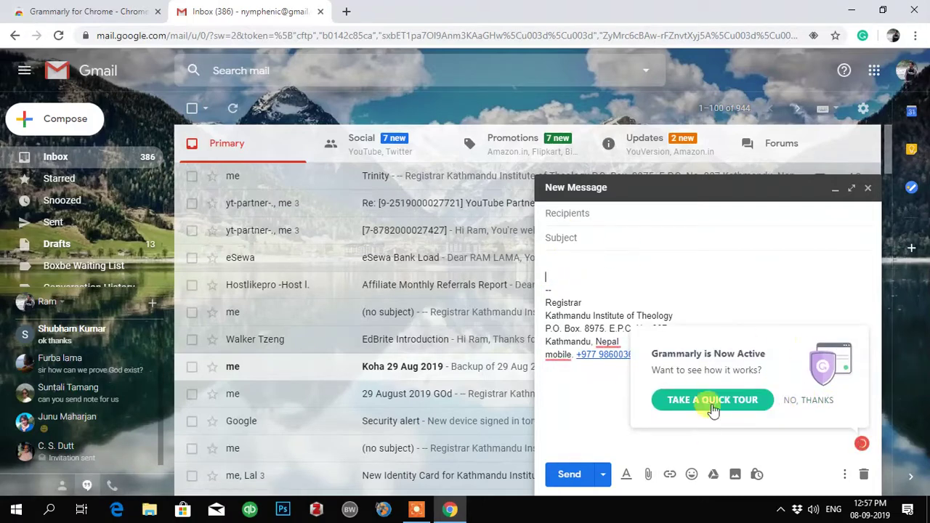
pyautogui.click(792, 399)
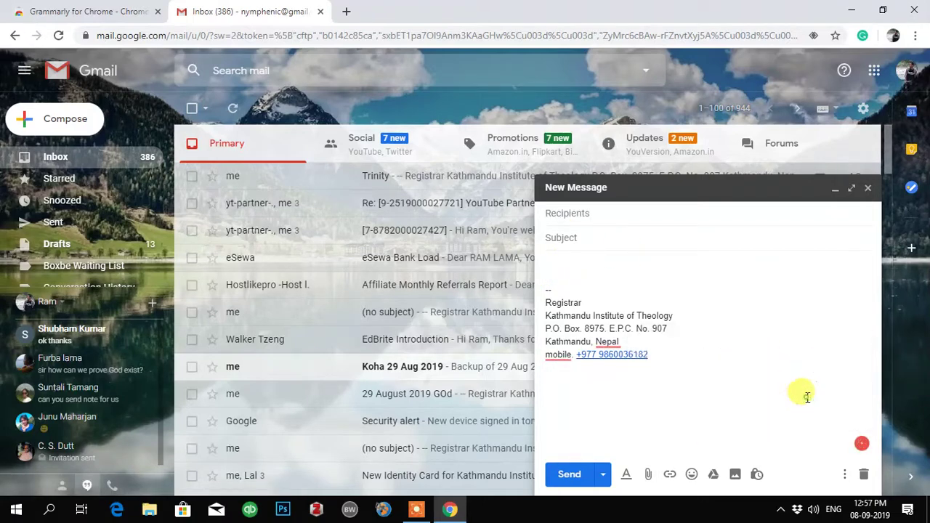
# Delete the default signature and type the sample sentences into the message body.
pyautogui.moveTo(552, 254); pyautogui.dragTo(730, 462)
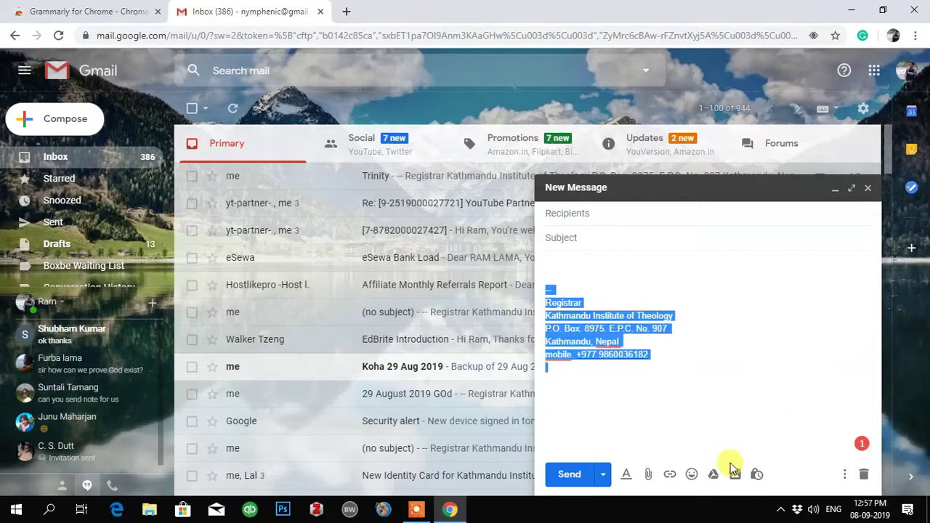
pyautogui.press('BackSpace')
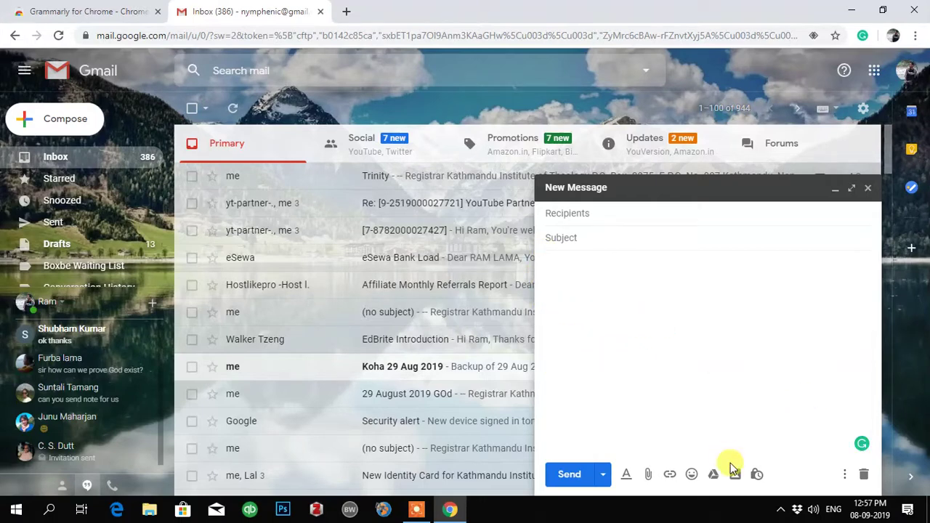
pyautogui.write('How are')
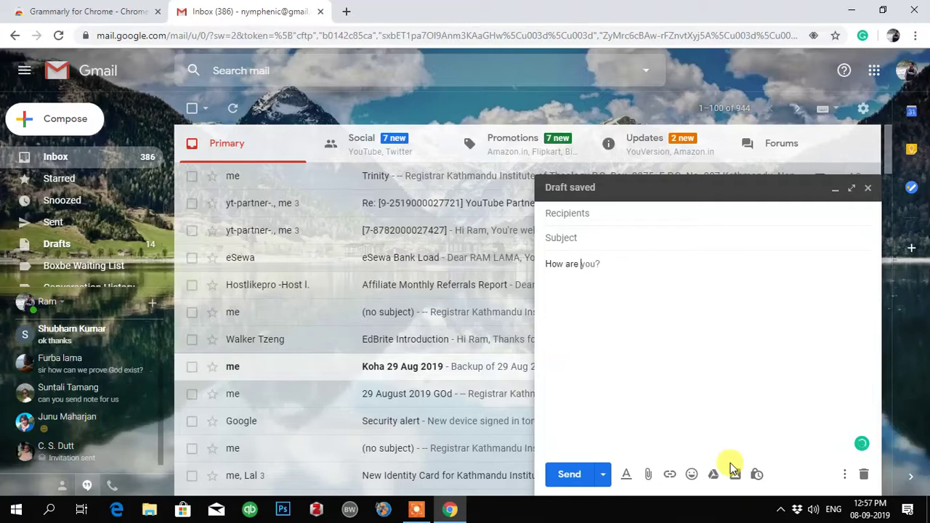
pyautogui.write('oing')
pyautogui.write('!')
pyautogui.press('BackSpace')
pyautogui.write('?')
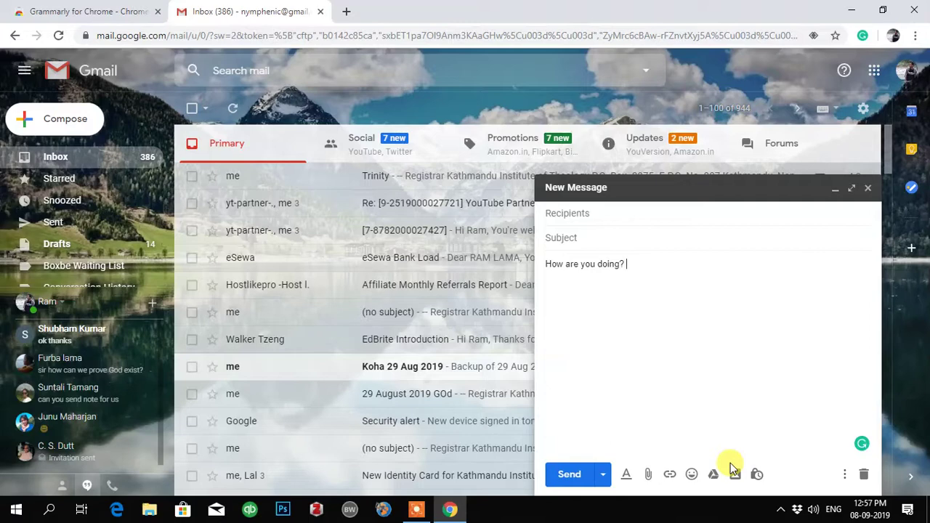
pyautogui.write(' wha6t')
pyautogui.press('BackSpace')
pyautogui.press('BackSpace')
pyautogui.write('t arernekj rgrigreg')
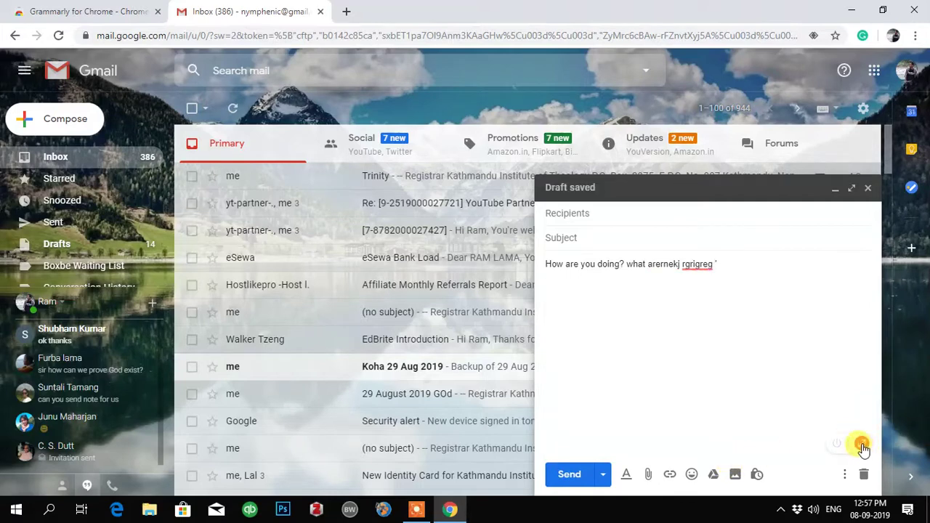
# Finish the text as 'How are you doing? what are you doing? ufgeuf infuk' and open it in Grammarly.
pyautogui.moveTo(695, 261)
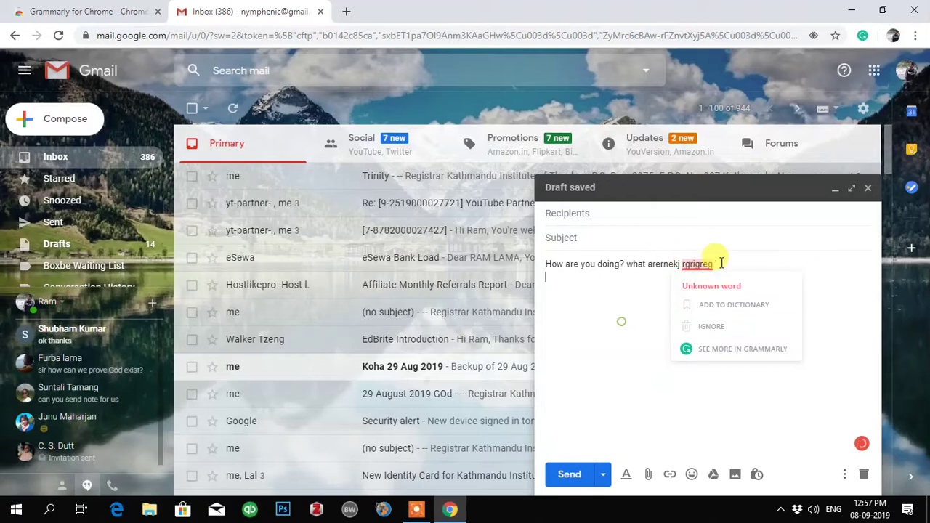
pyautogui.moveTo(727, 264); pyautogui.dragTo(651, 266)
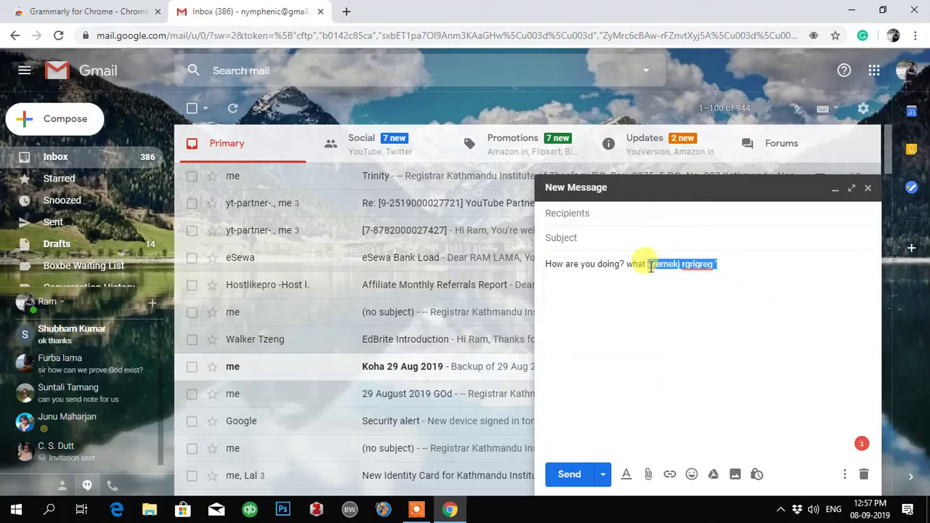
pyautogui.write('a')
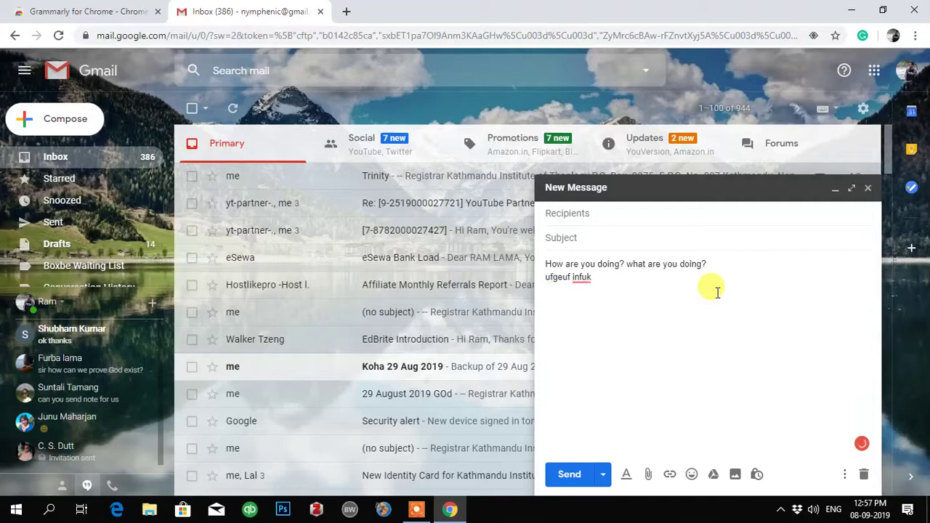
pyautogui.moveTo(863, 456)
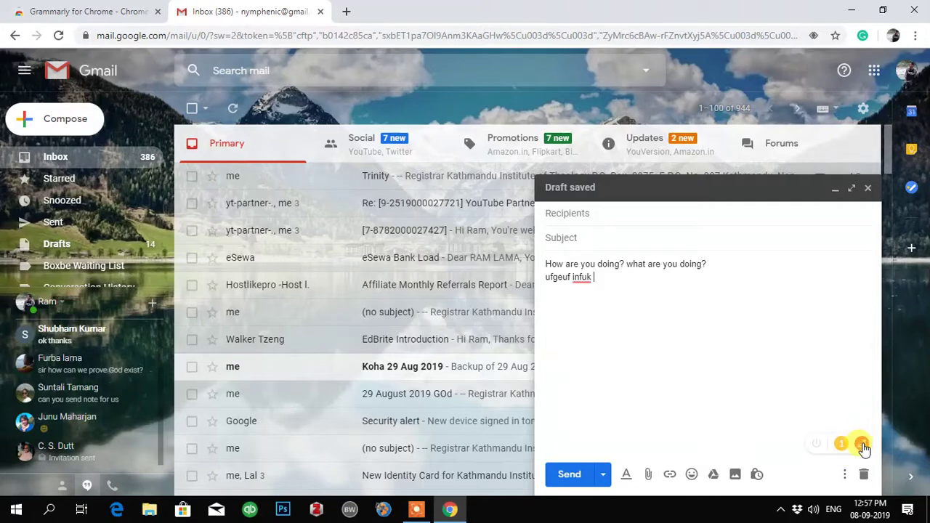
pyautogui.click(861, 445)
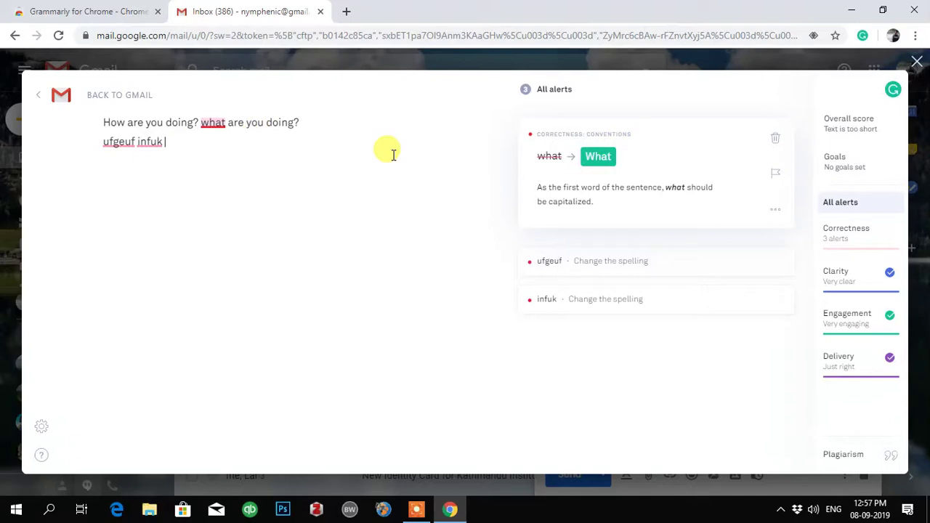
# Capitalize 'What' and replace 'ufgeuf infuk' with 'where are you.'.
pyautogui.click(599, 157)
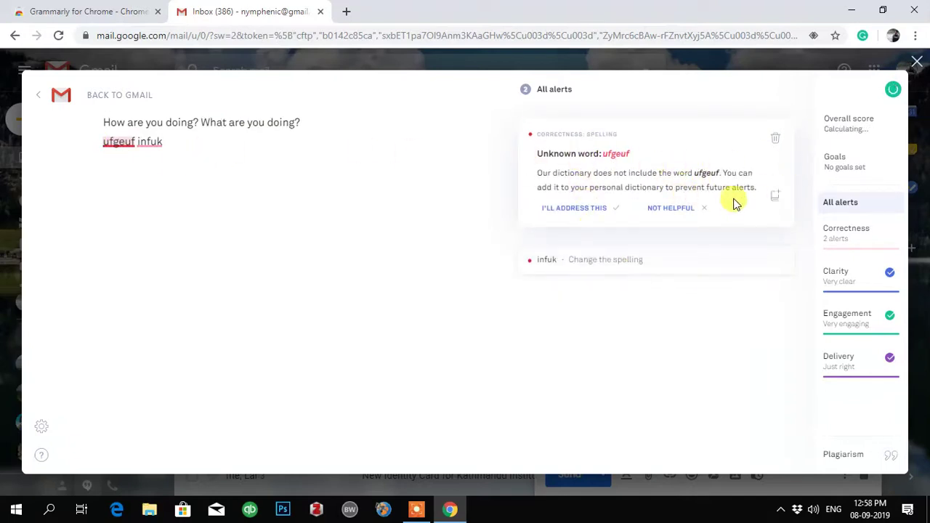
pyautogui.moveTo(166, 142); pyautogui.dragTo(71, 149)
pyautogui.write('wher')
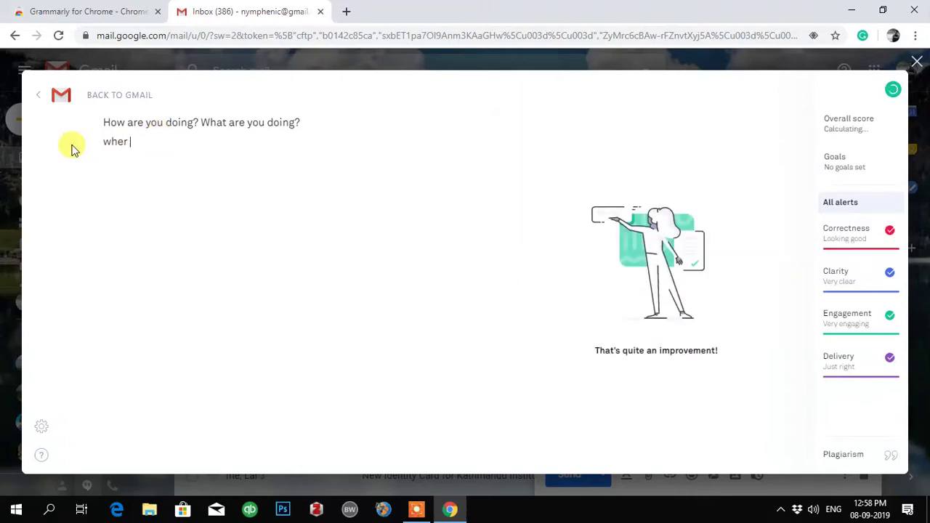
pyautogui.write(' are you')
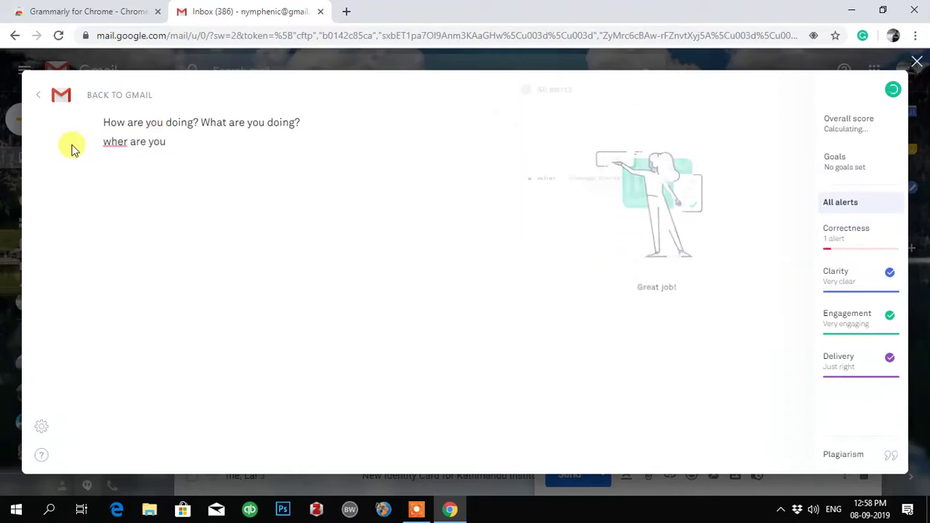
pyautogui.write('.')
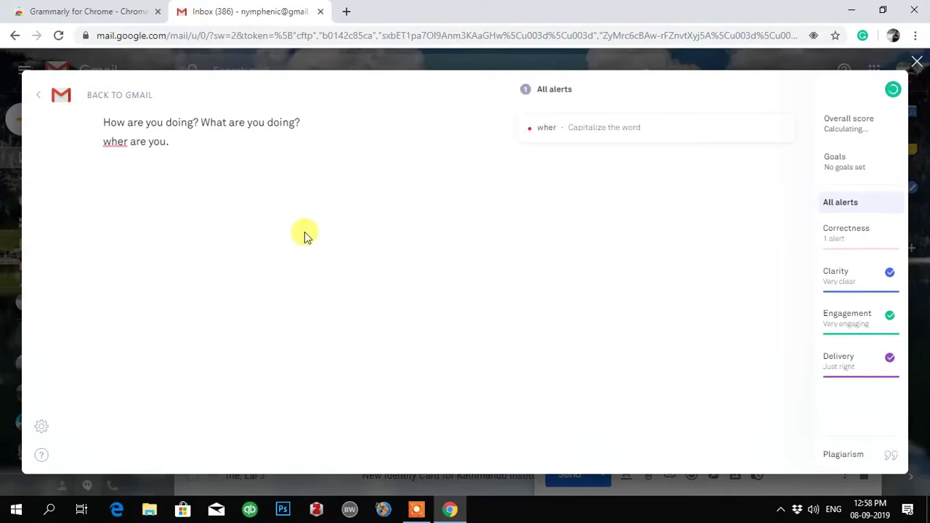
pyautogui.click(116, 141)
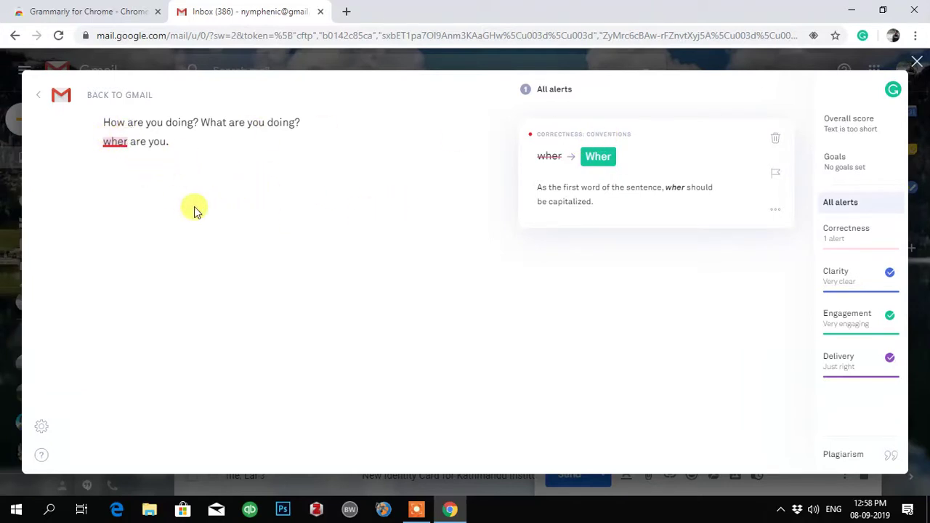
pyautogui.write('e')
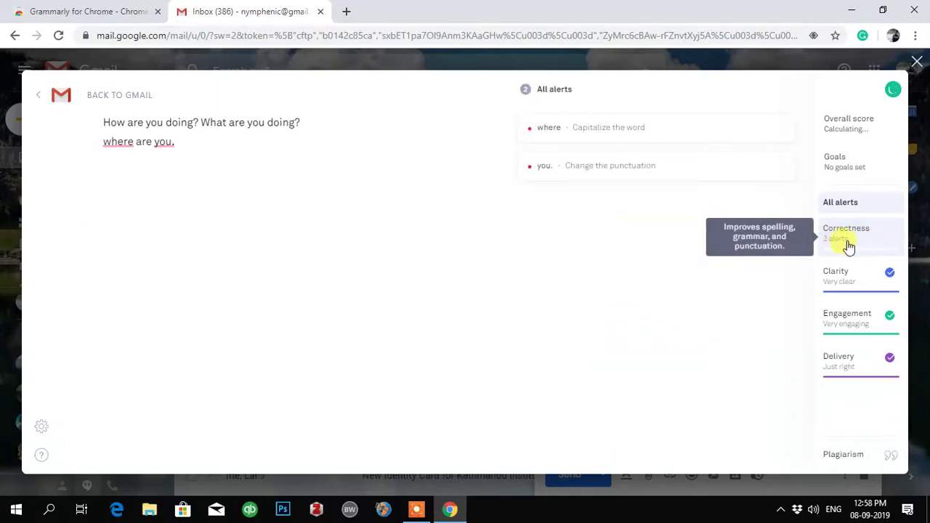
# Capitalize 'Where', end the line with a question mark, and return to Gmail.
pyautogui.click(120, 141)
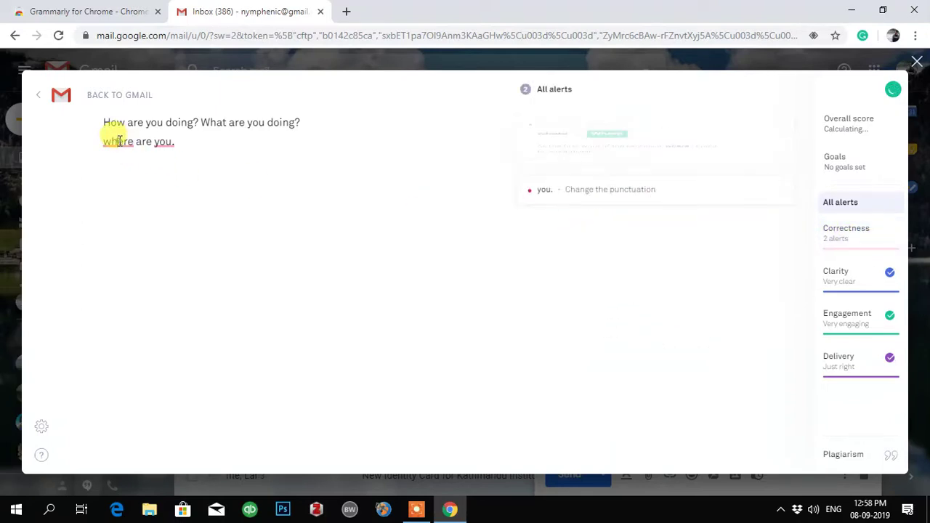
pyautogui.click(611, 158)
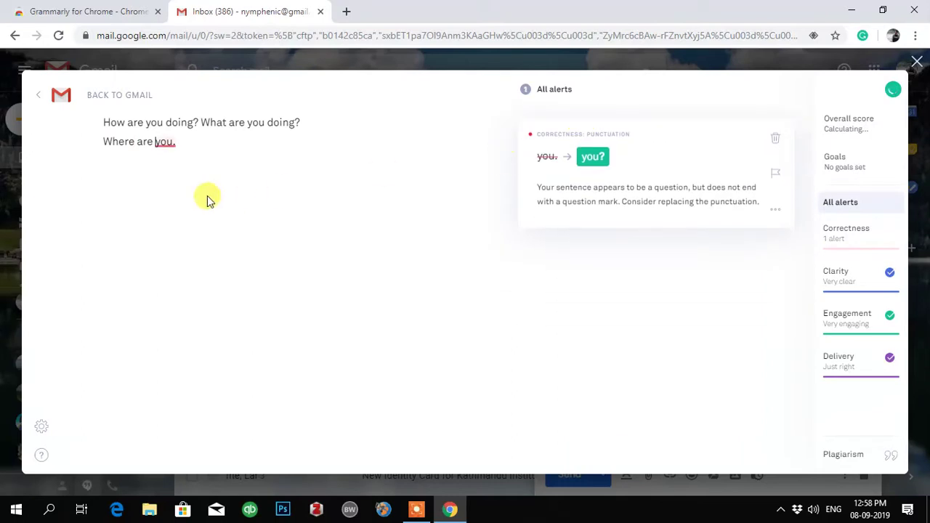
pyautogui.click(595, 157)
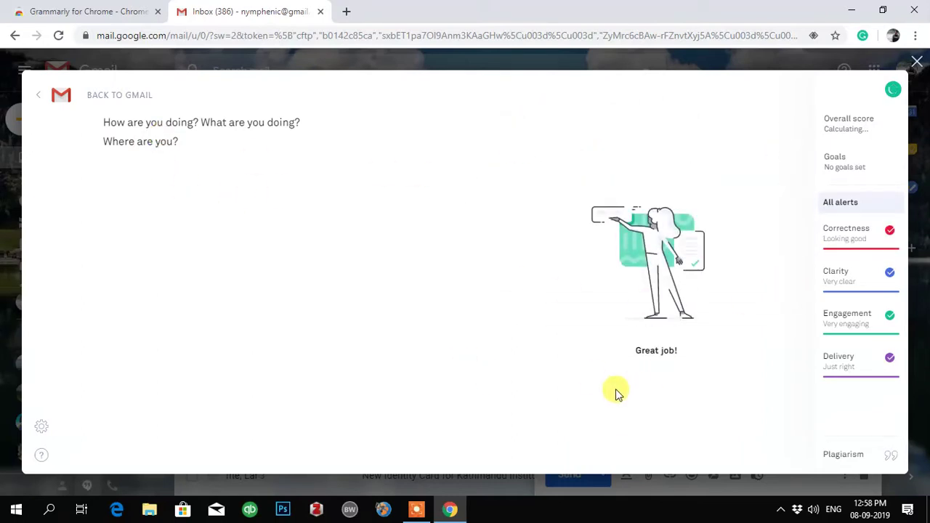
pyautogui.click(107, 100)
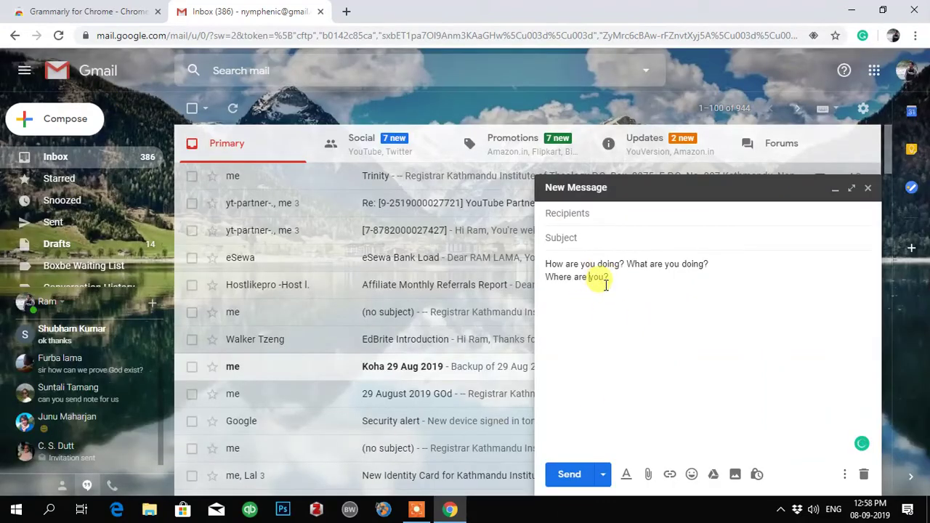